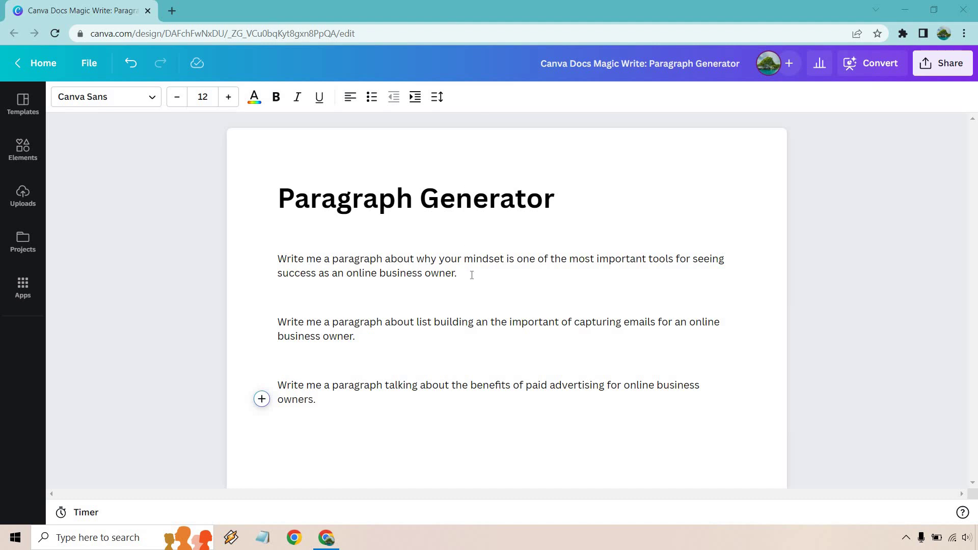
Generate a Magic Write paragraph from the copied mindset prompt on a new line below it
drag(458, 273, 280, 265)
key(ctrl+c)
click(531, 275)
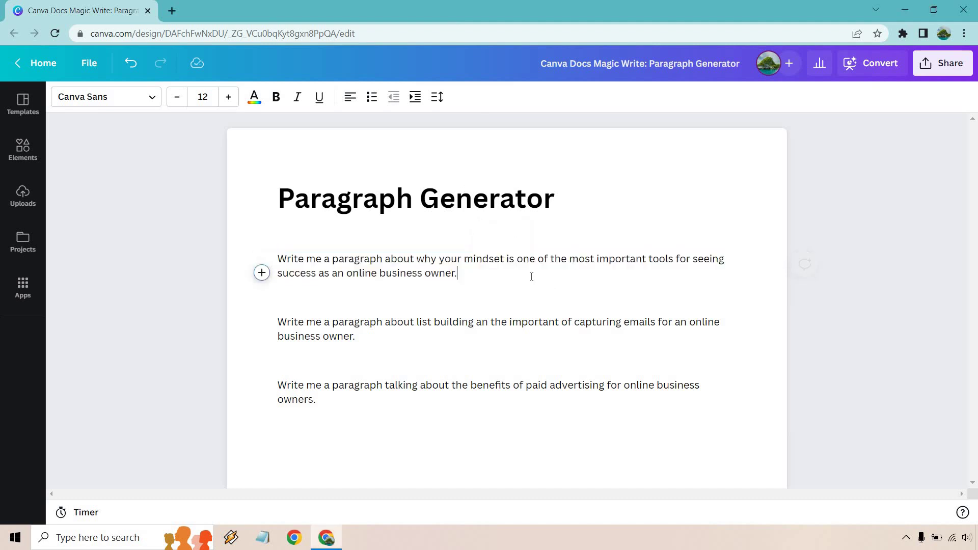
key(Return)
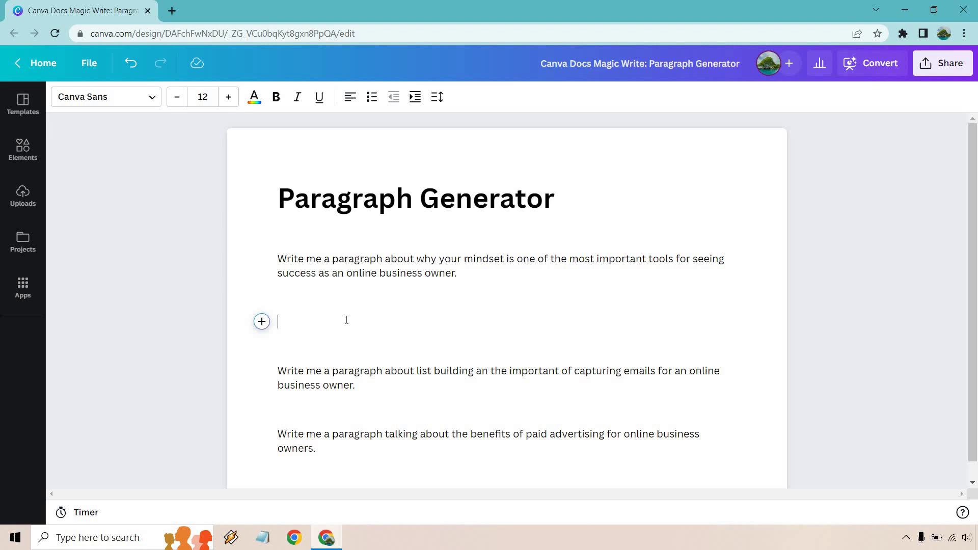
click(261, 322)
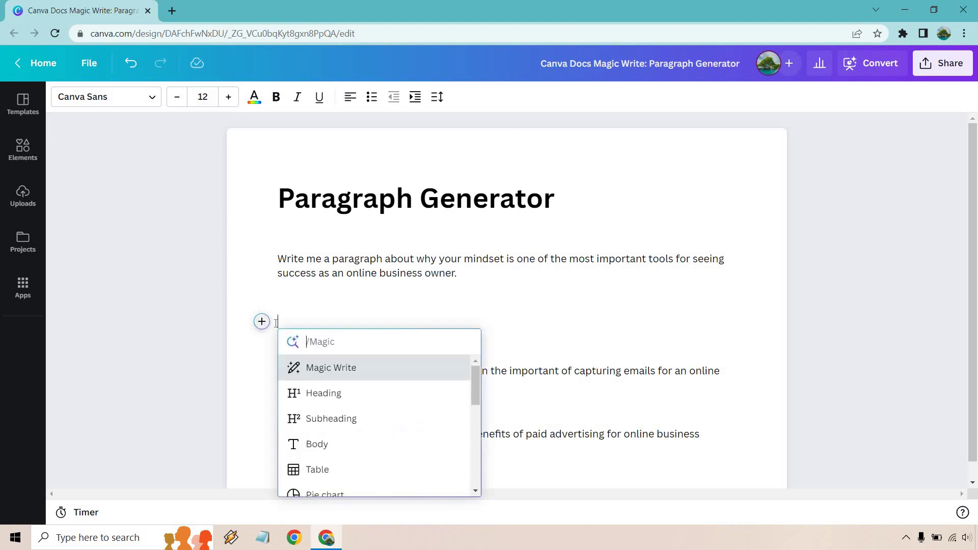
click(329, 367)
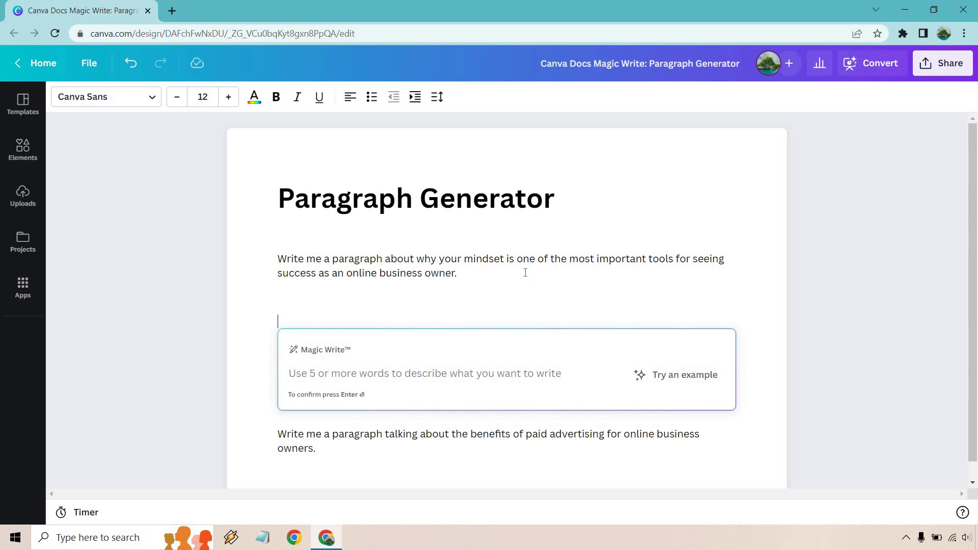
key(ctrl+v)
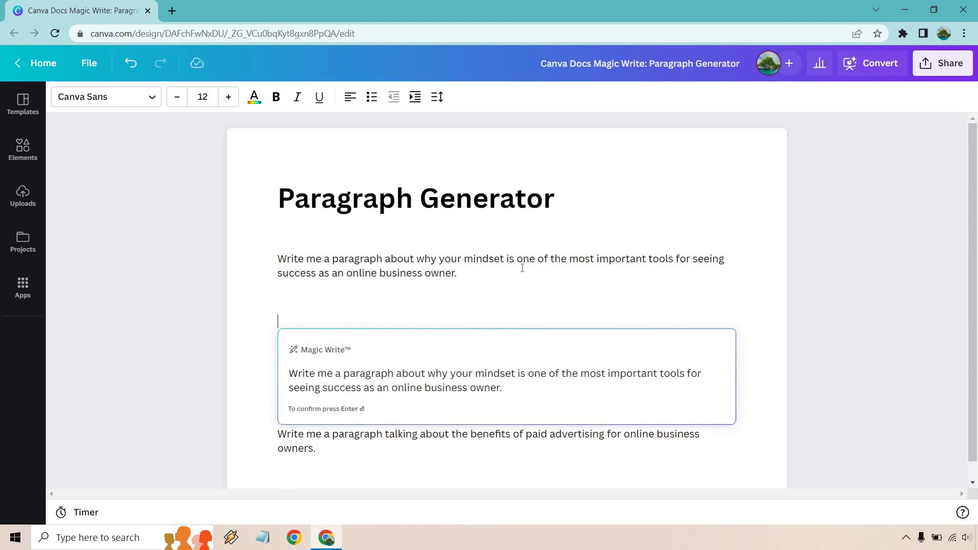
key(Return)
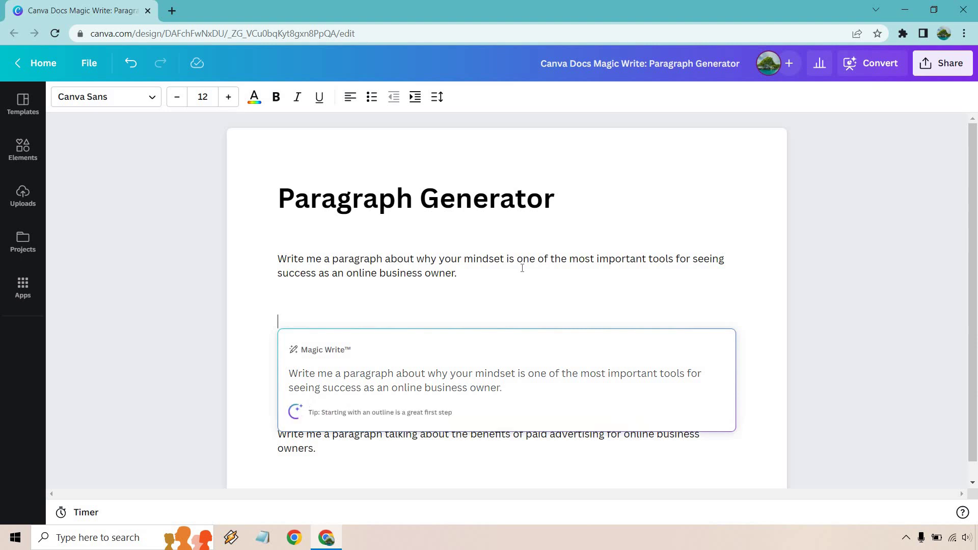
Delete the original mindset prompt, the generated heading and the leftover empty line
drag(453, 304, 277, 188)
key(BackSpace)
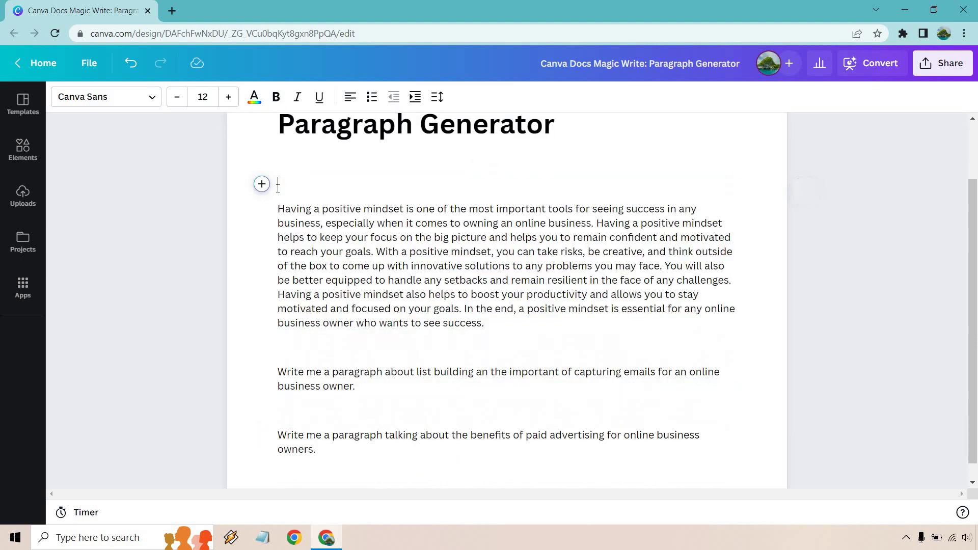
key(BackSpace)
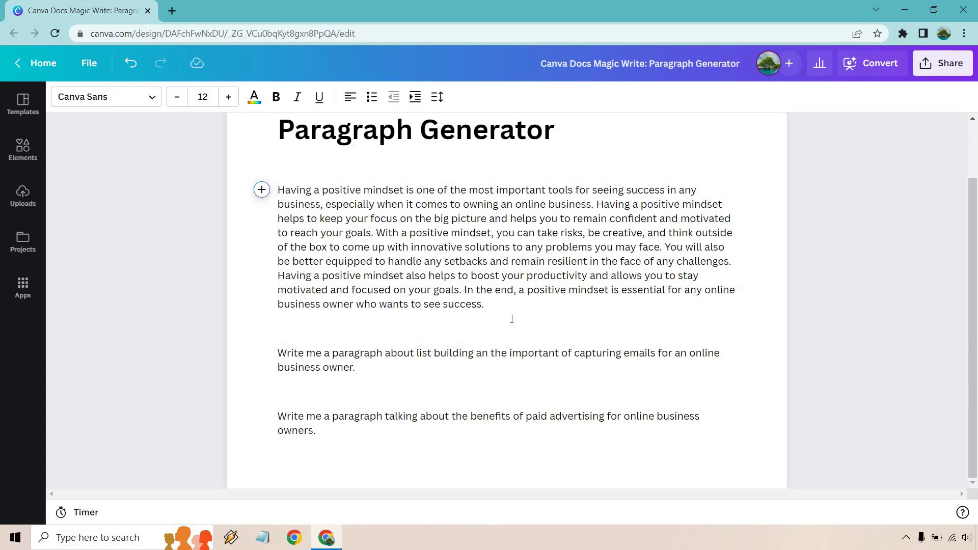
click(510, 308)
Generate a Magic Write paragraph from the copied list-building prompt on a new line below it
drag(350, 368, 276, 354)
key(ctrl+c)
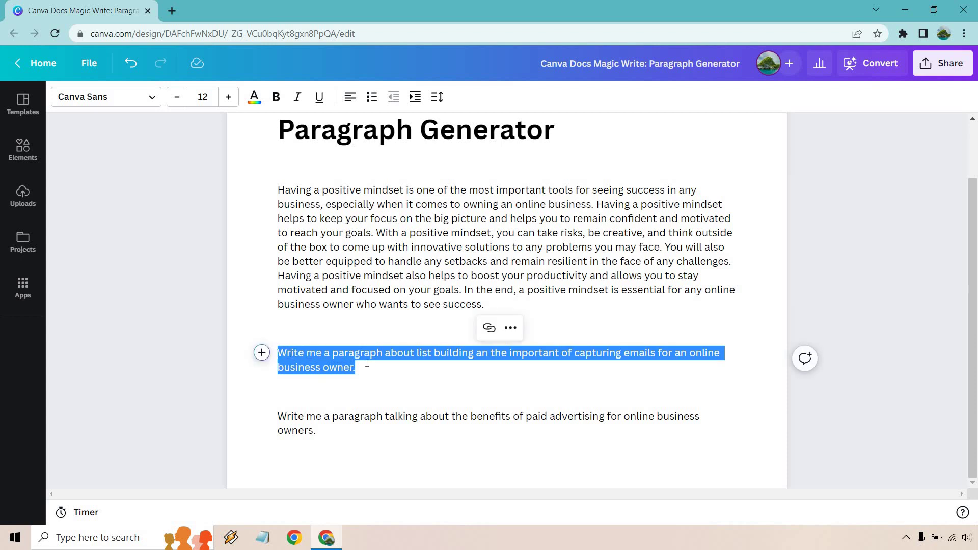
click(407, 371)
key(Return)
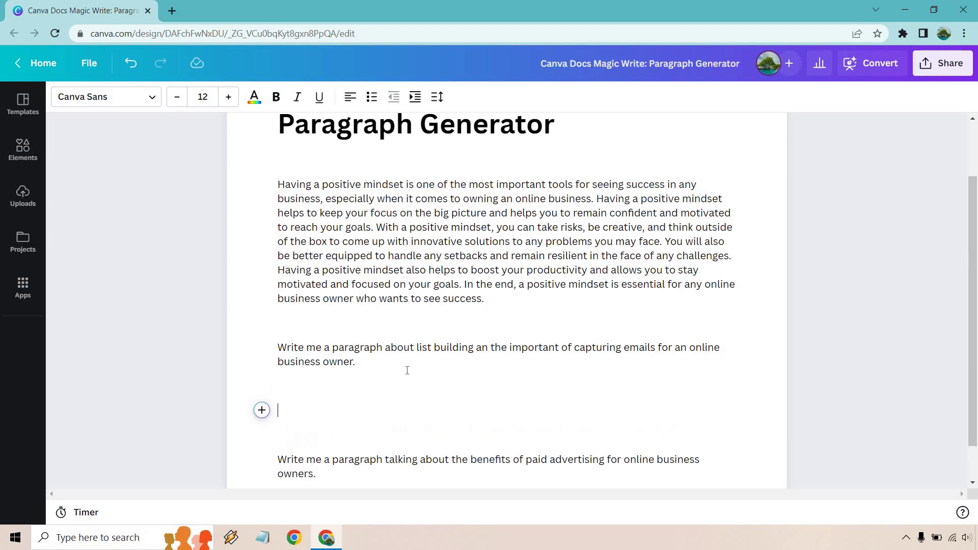
click(261, 410)
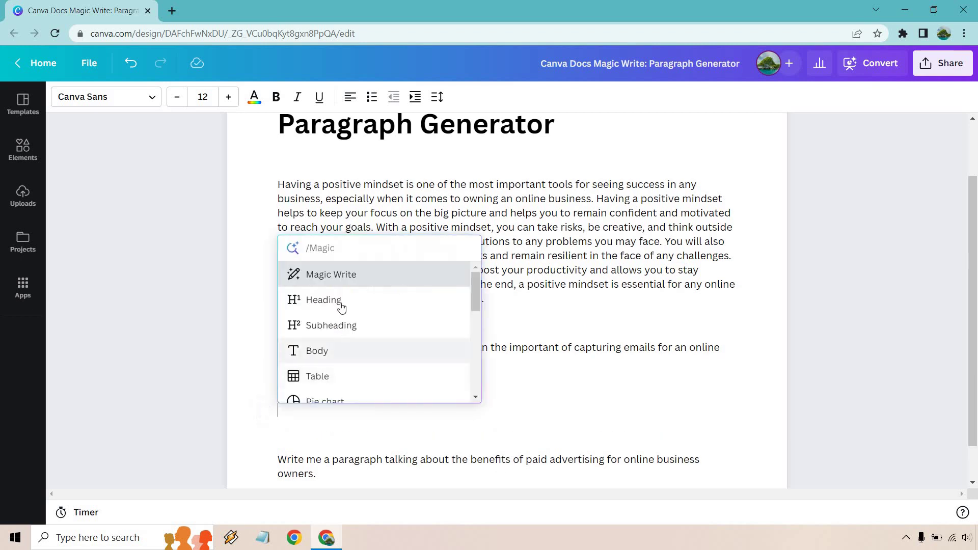
click(341, 273)
key(ctrl+v)
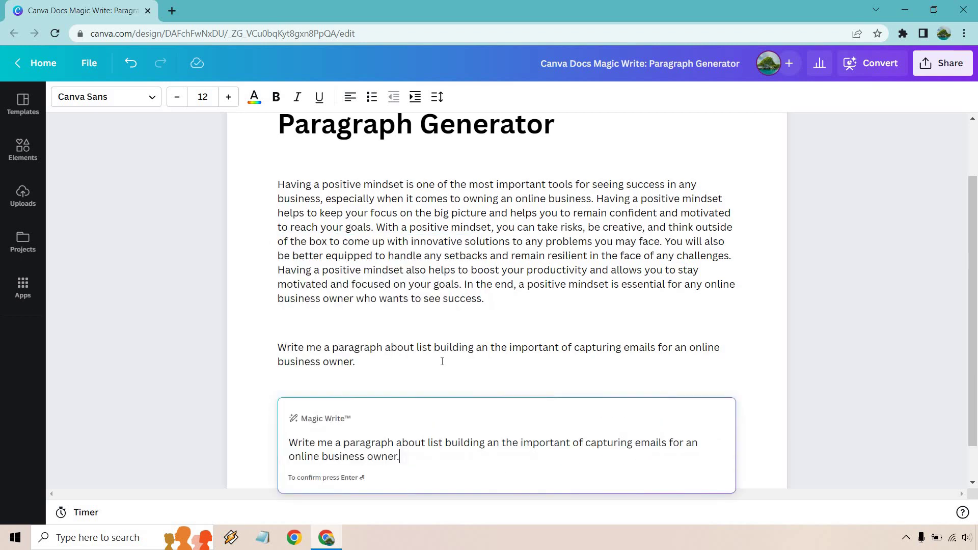
key(Return)
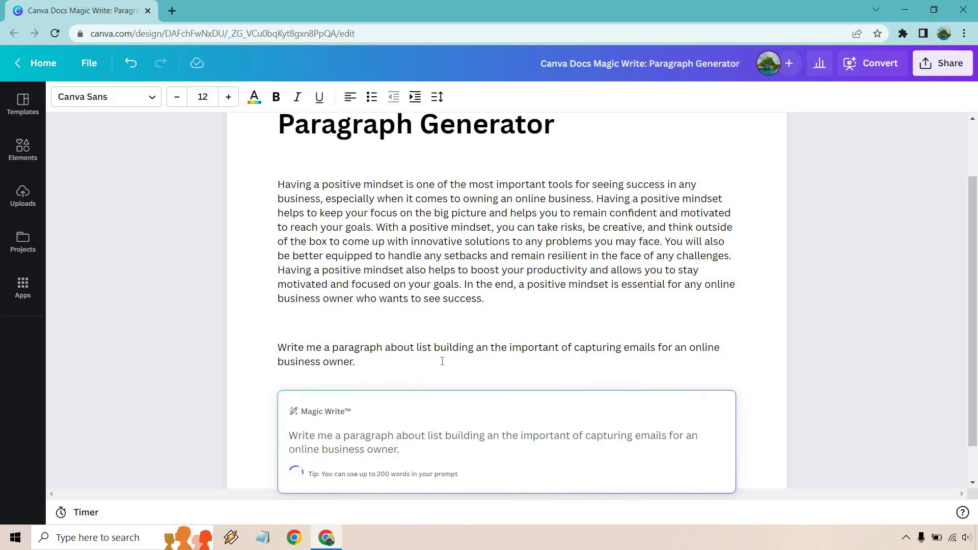
Delete the original list-building prompt, the generated heading and the leftover empty line
drag(622, 316, 278, 228)
key(Delete)
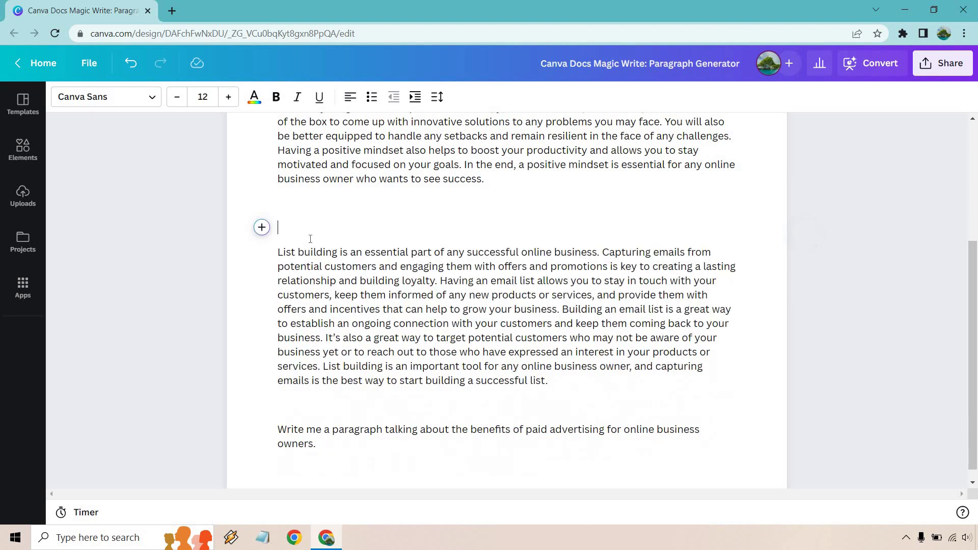
key(Delete)
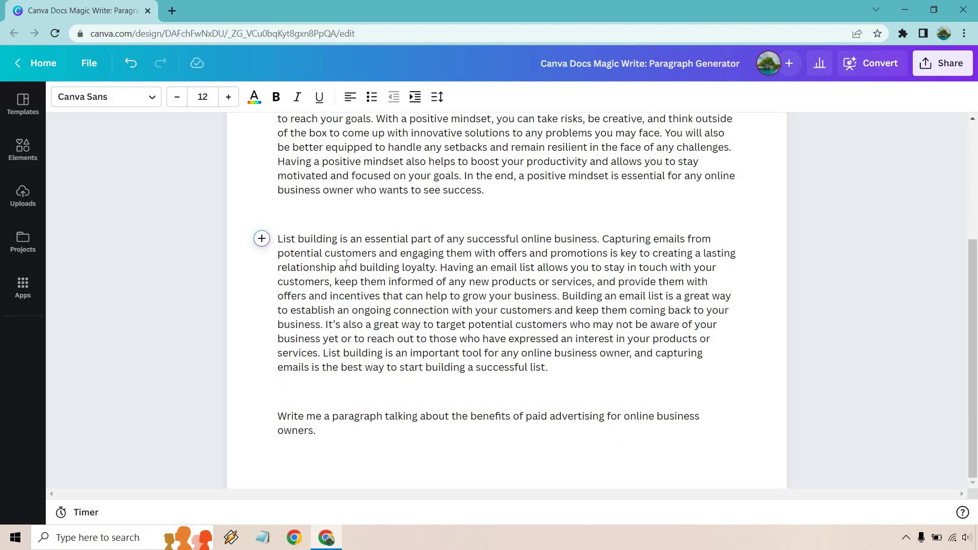
click(577, 367)
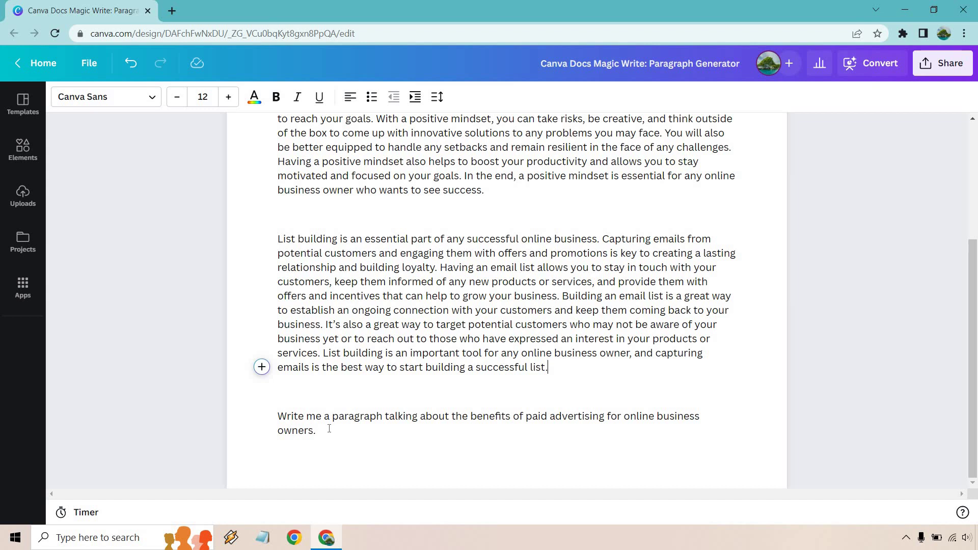
Generate the paid-advertising paragraph with Magic Write, then delete the original prompt, blank lines and heading
drag(317, 430, 284, 418)
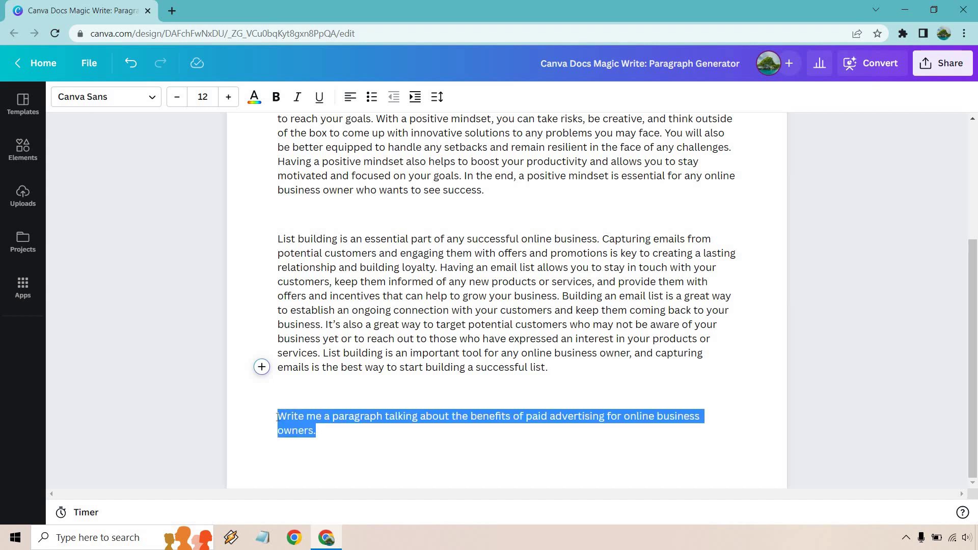
click(361, 433)
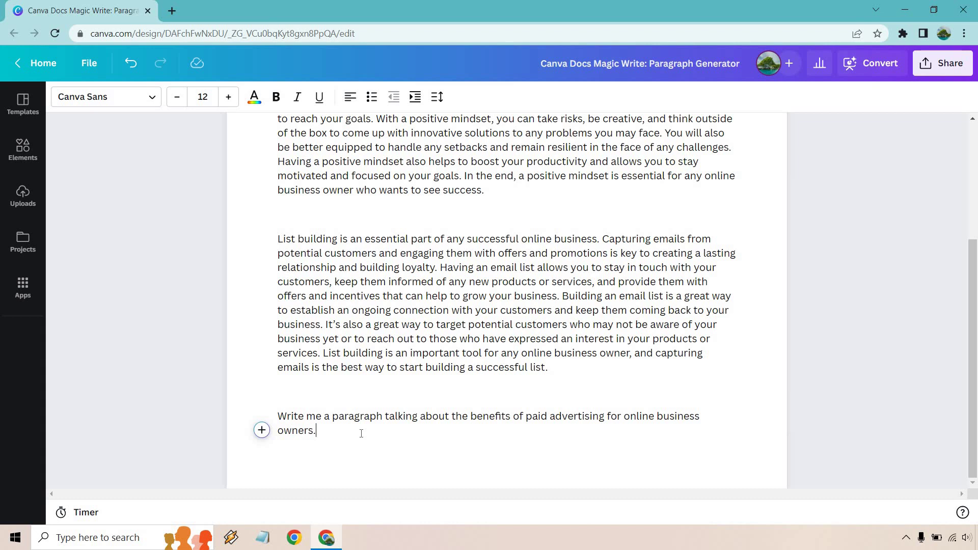
key(Return)
key(Return)
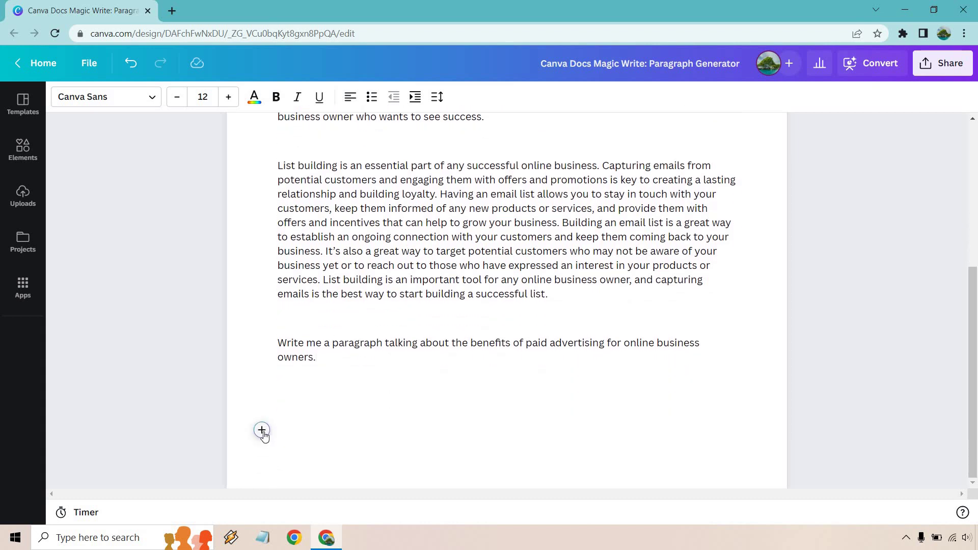
click(261, 430)
click(332, 293)
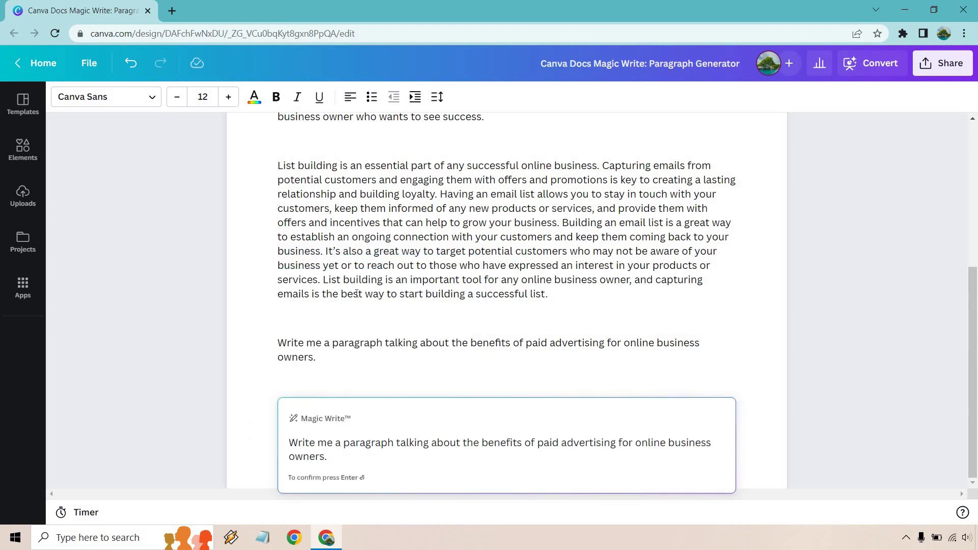
key(Return)
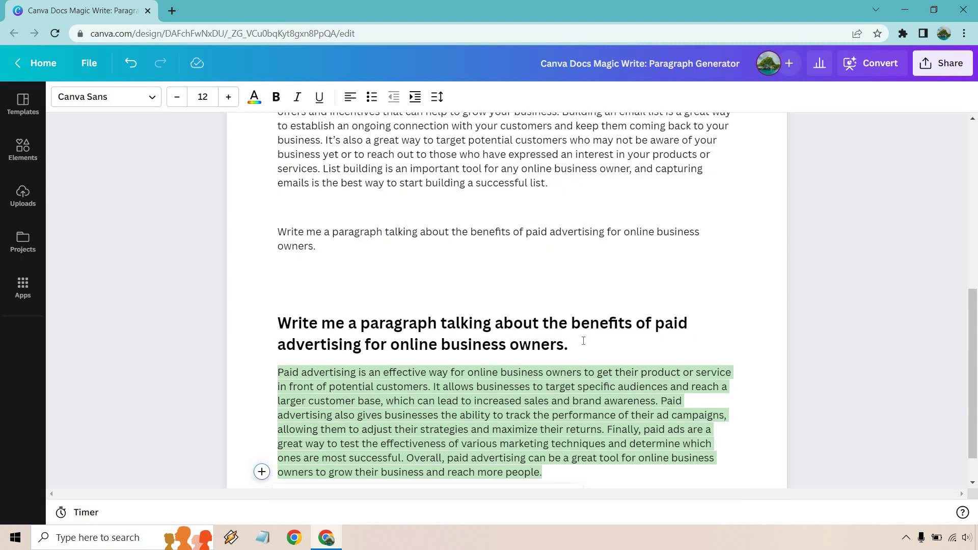
drag(568, 345, 266, 237)
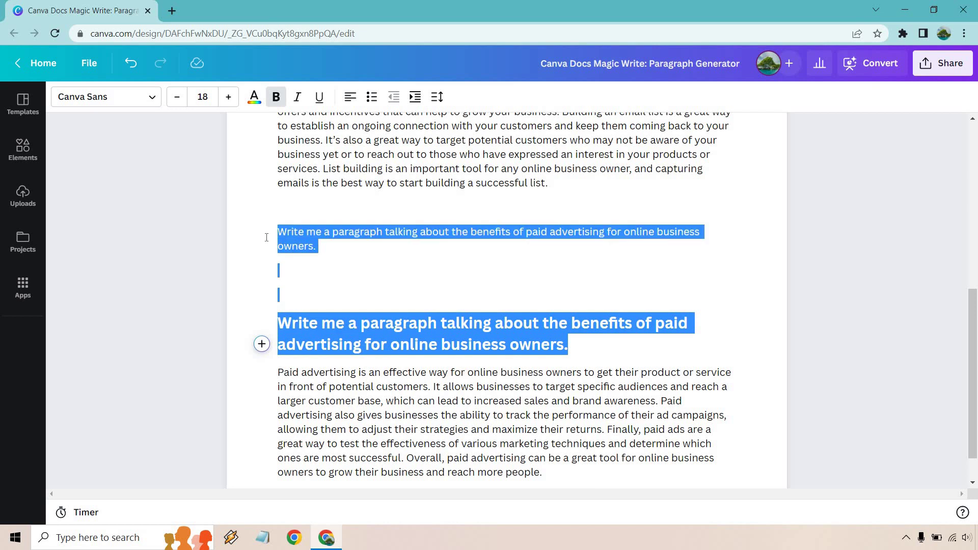
key(BackSpace)
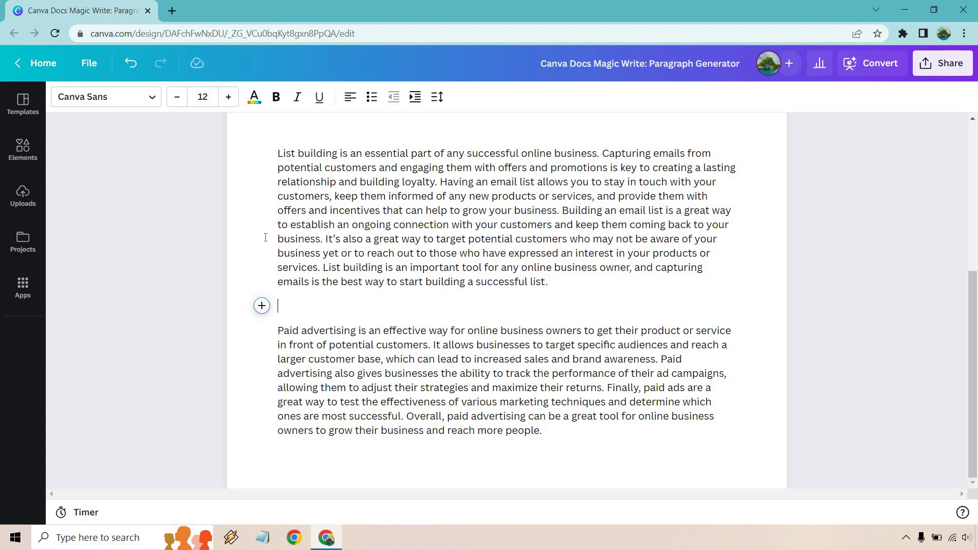
Delete the blank lines above the List building and paid advertising paragraphs
scroll(265, 238, up, 3)
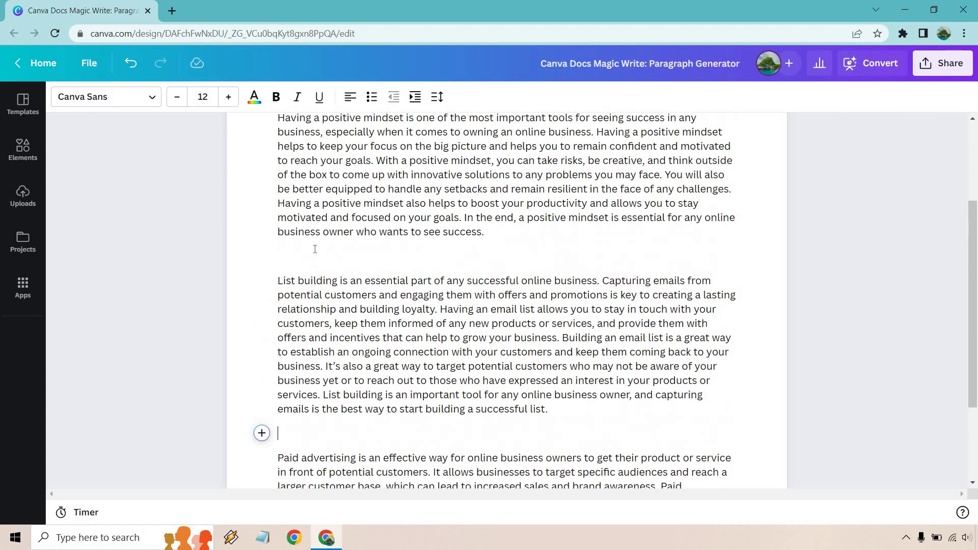
click(321, 267)
key(BackSpace)
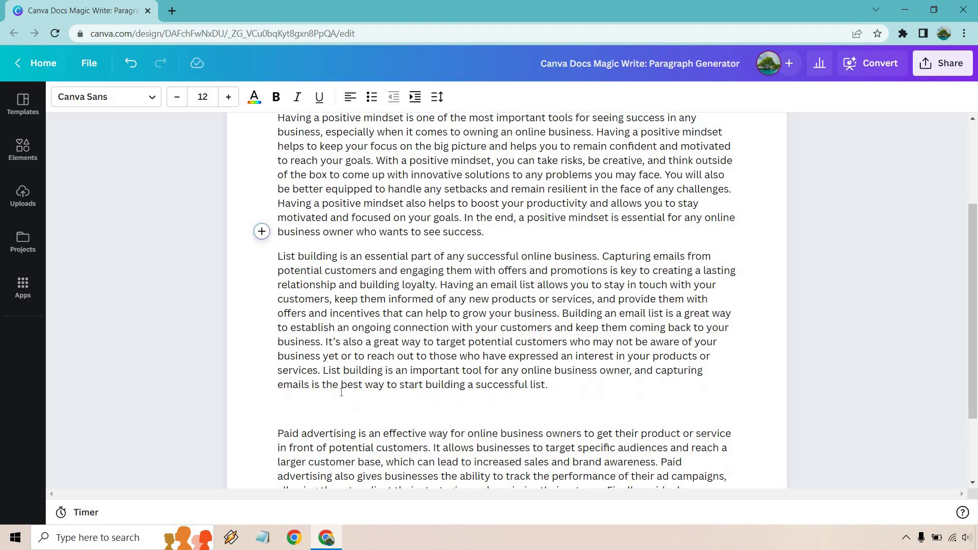
click(310, 410)
key(BackSpace)
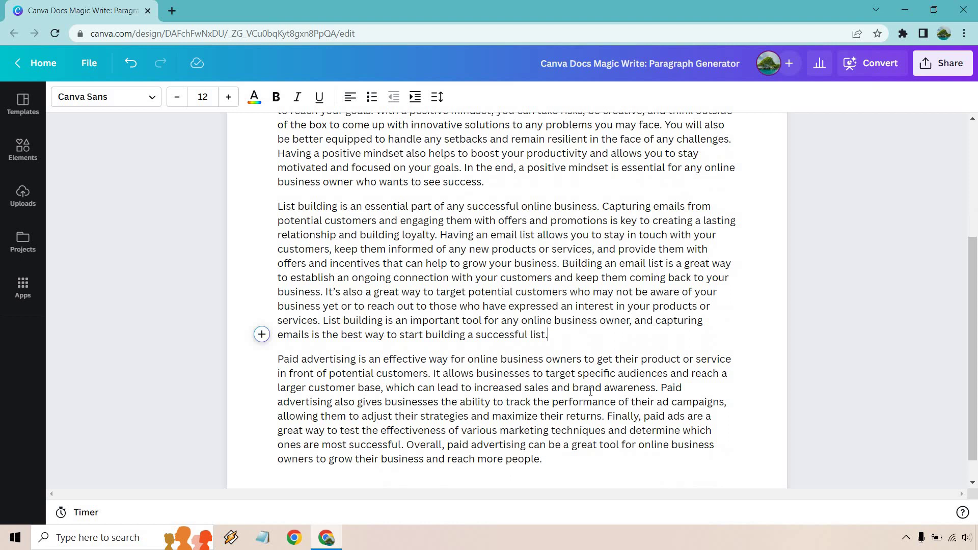
scroll(713, 394, down, 1)
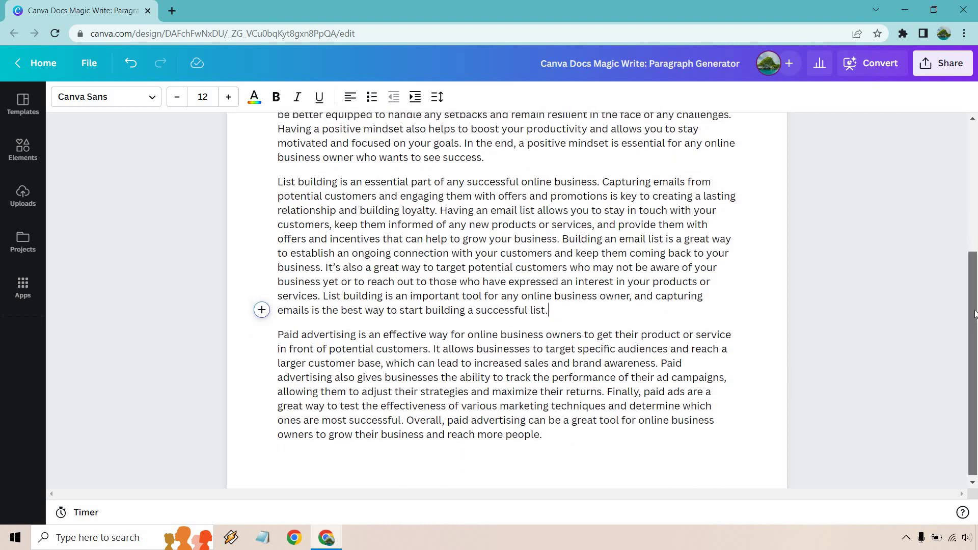
drag(970, 340, 977, 288)
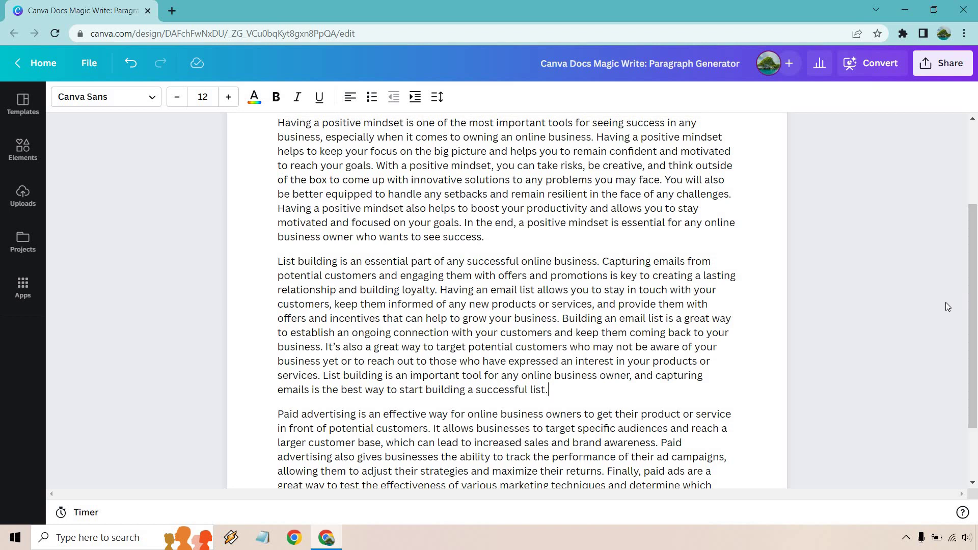